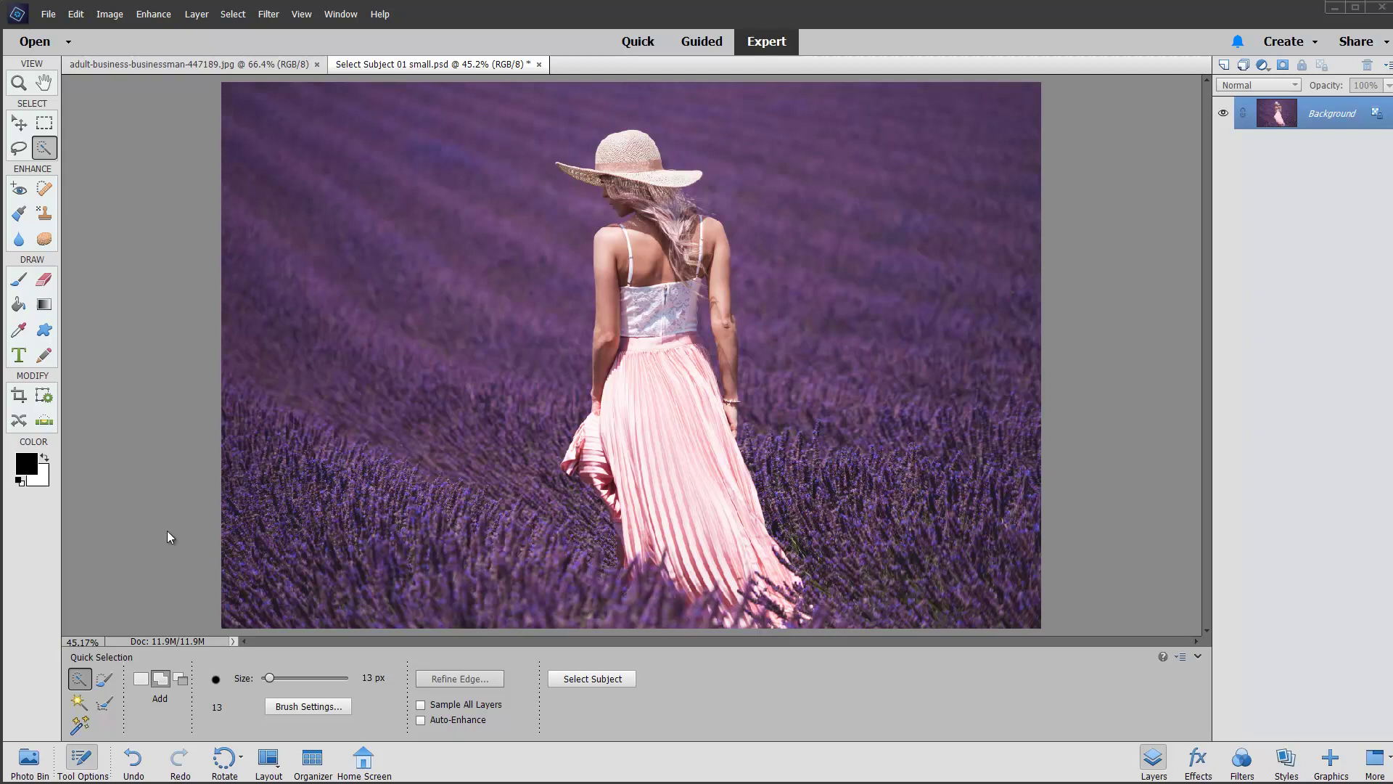
left_click(79, 702)
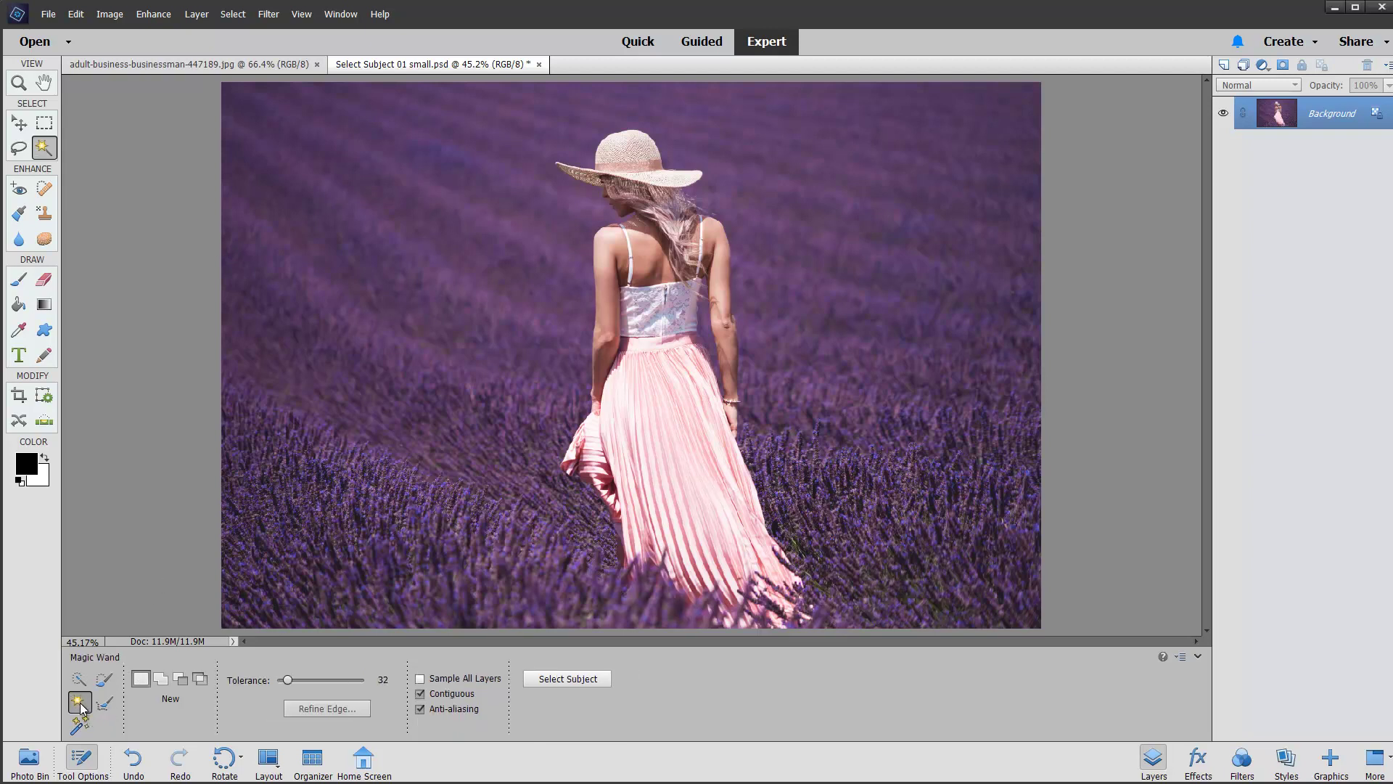
left_click(671, 386)
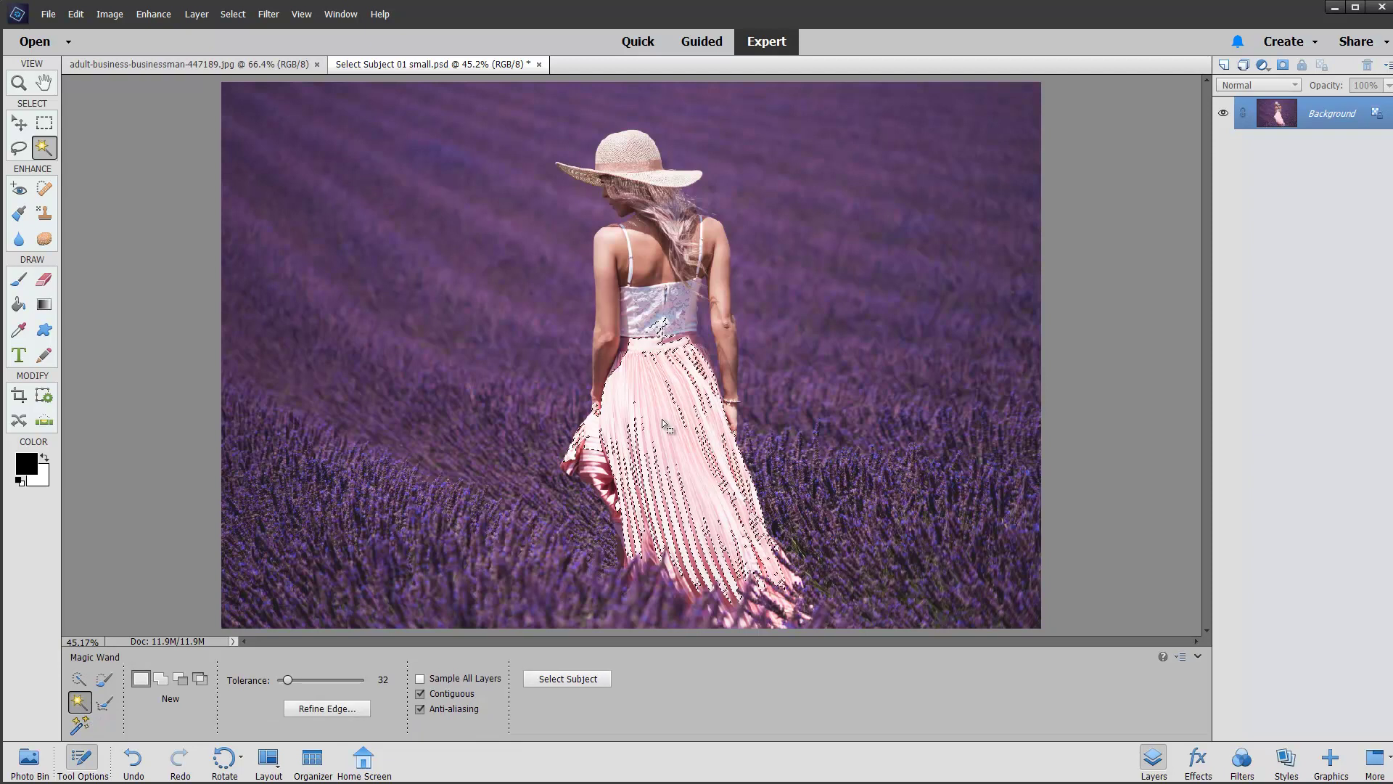
left_click(160, 679)
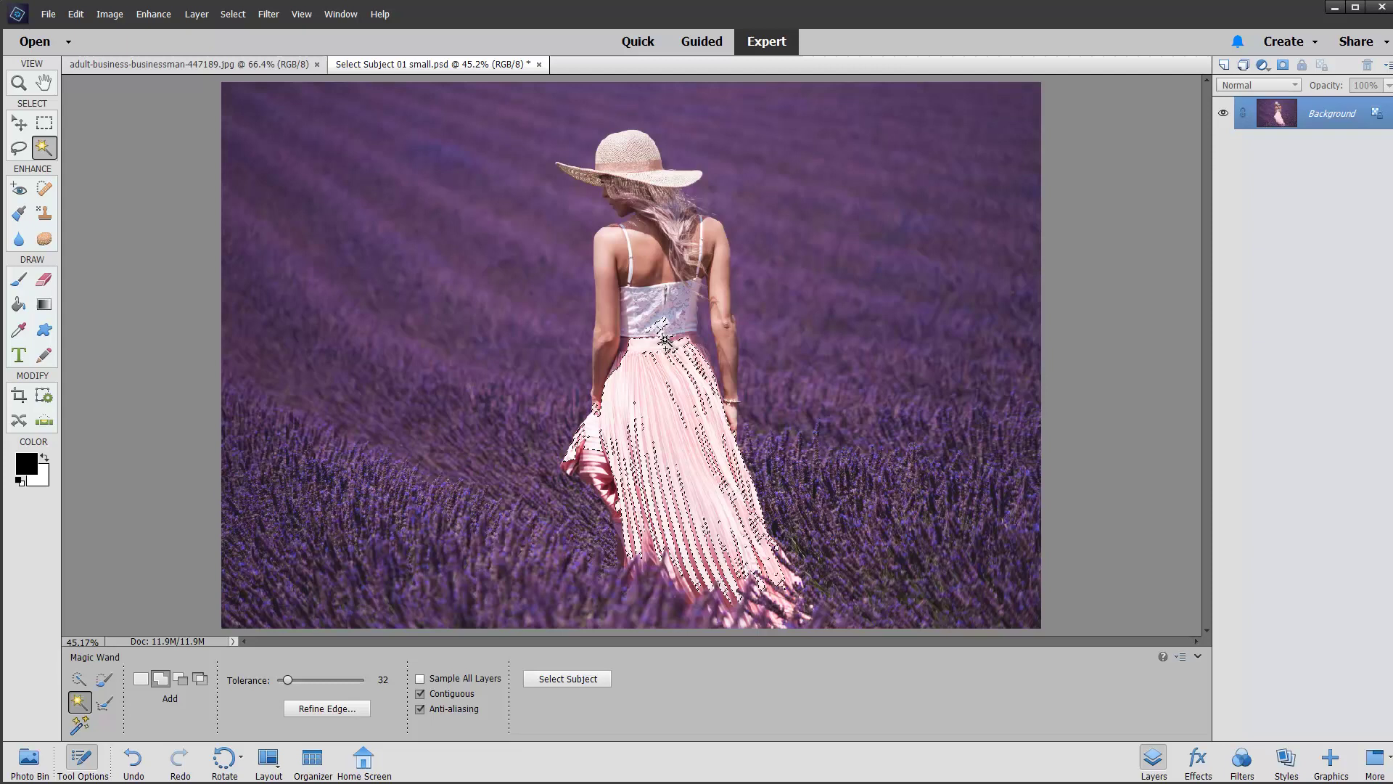
left_click(653, 298)
left_click(654, 267)
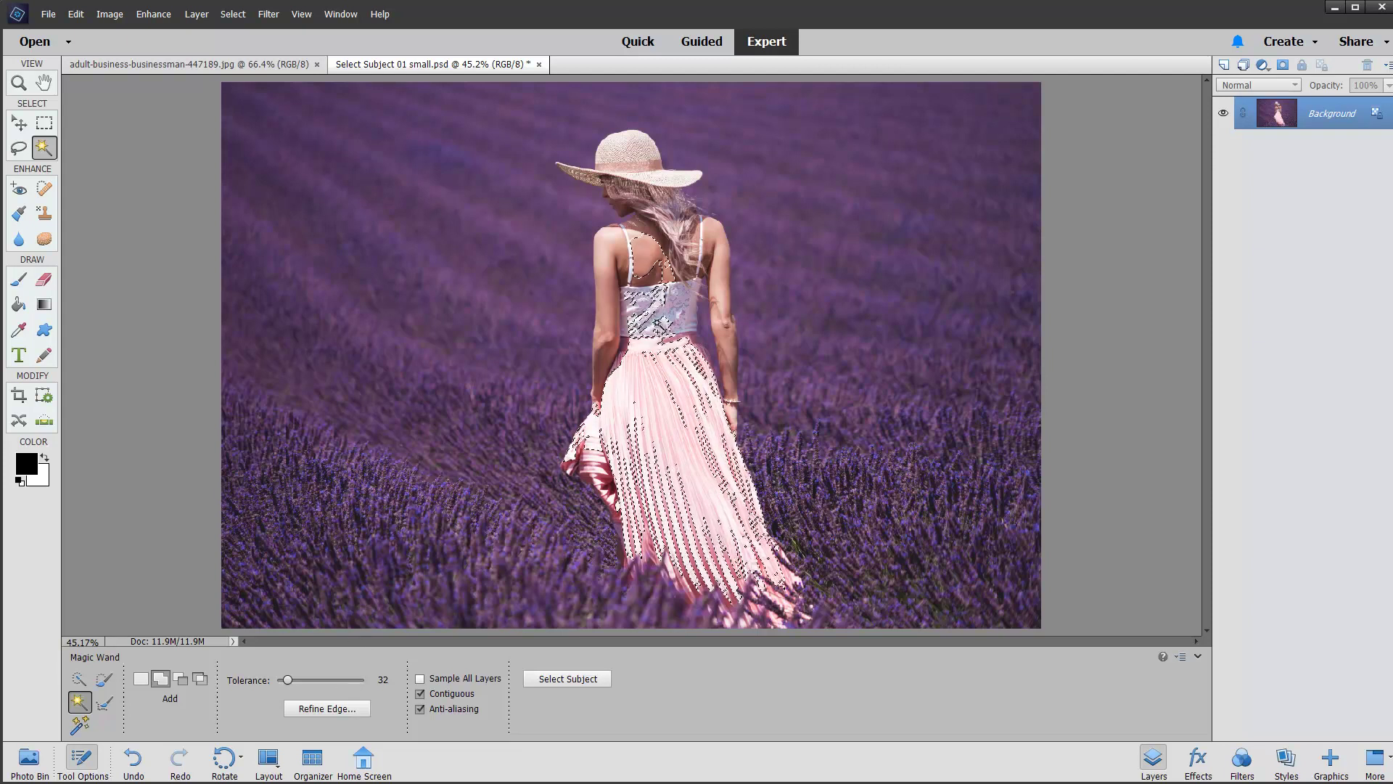
left_click(615, 276)
left_click(610, 254)
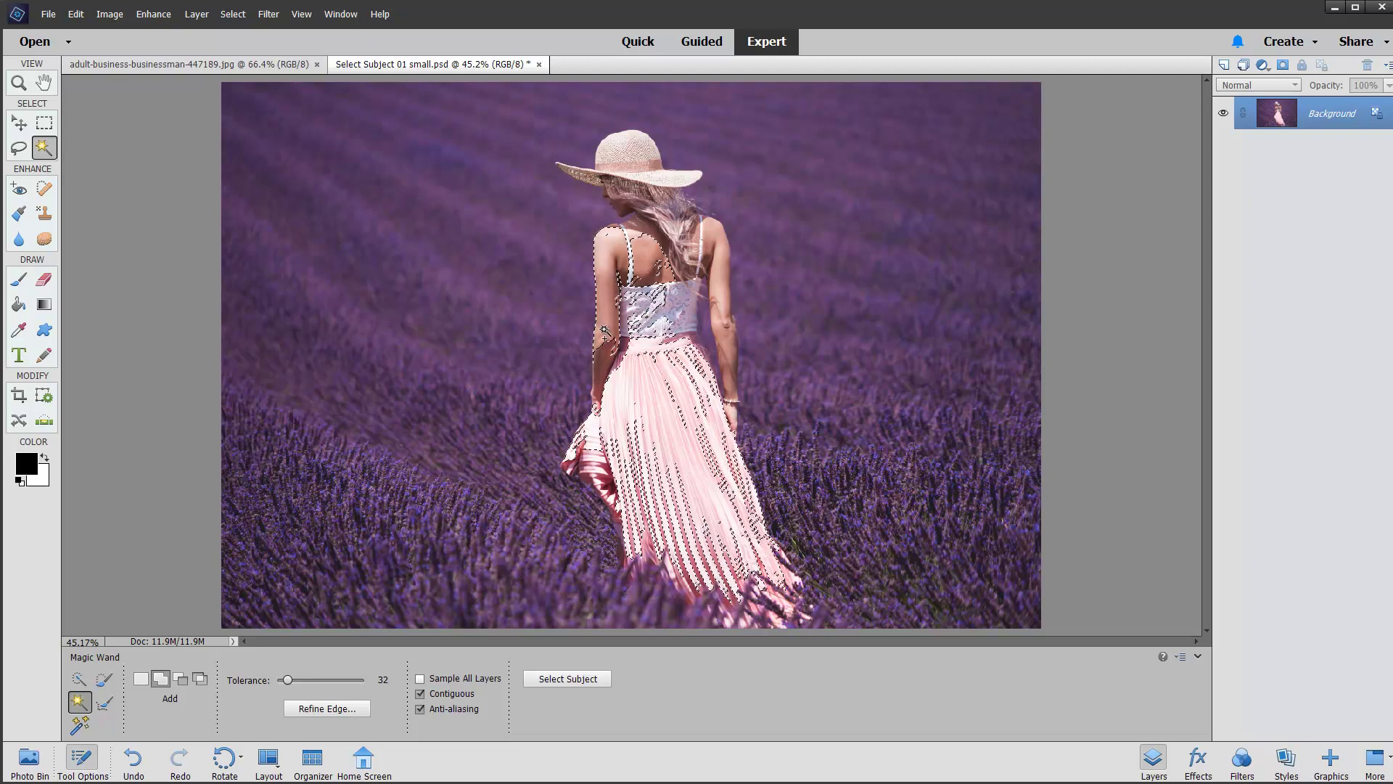
left_click(631, 456)
left_click(661, 461)
key("ctrl+d")
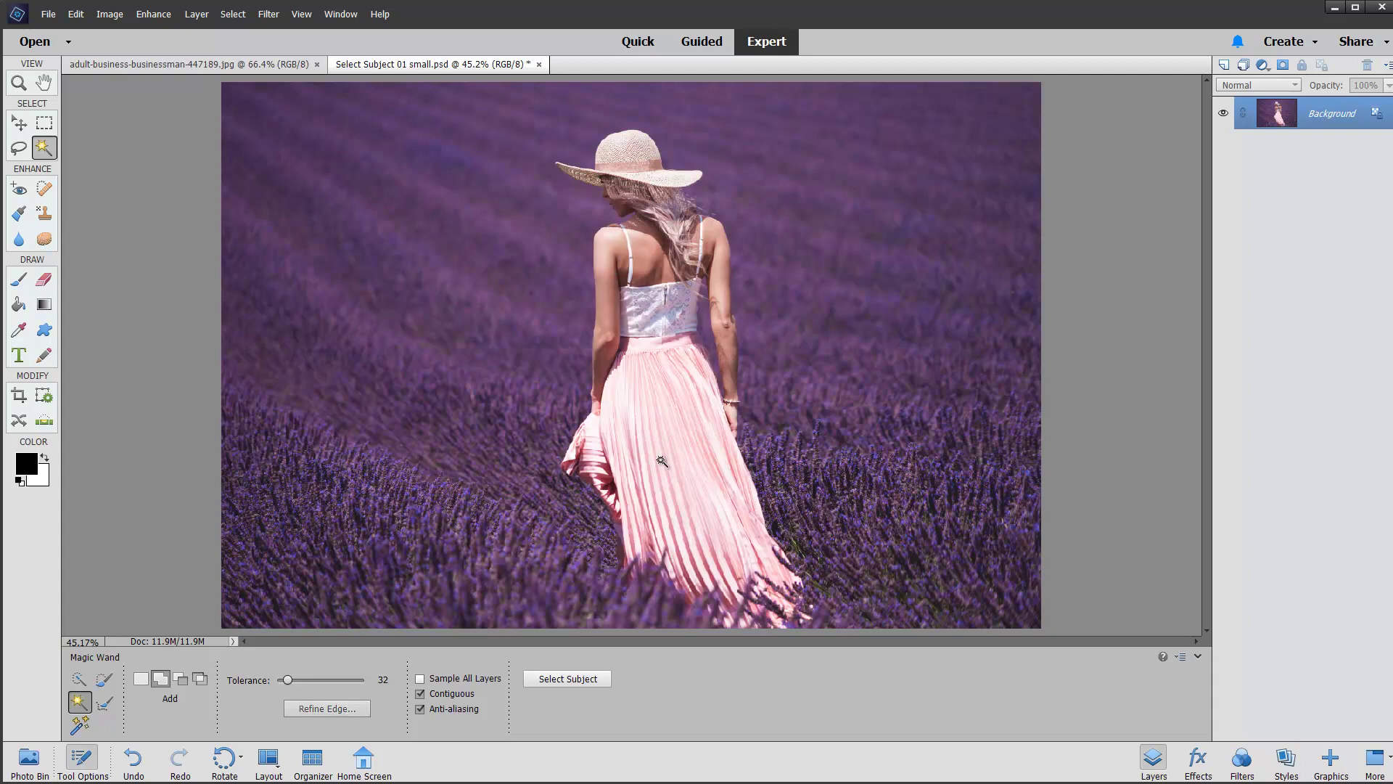
left_click(79, 679)
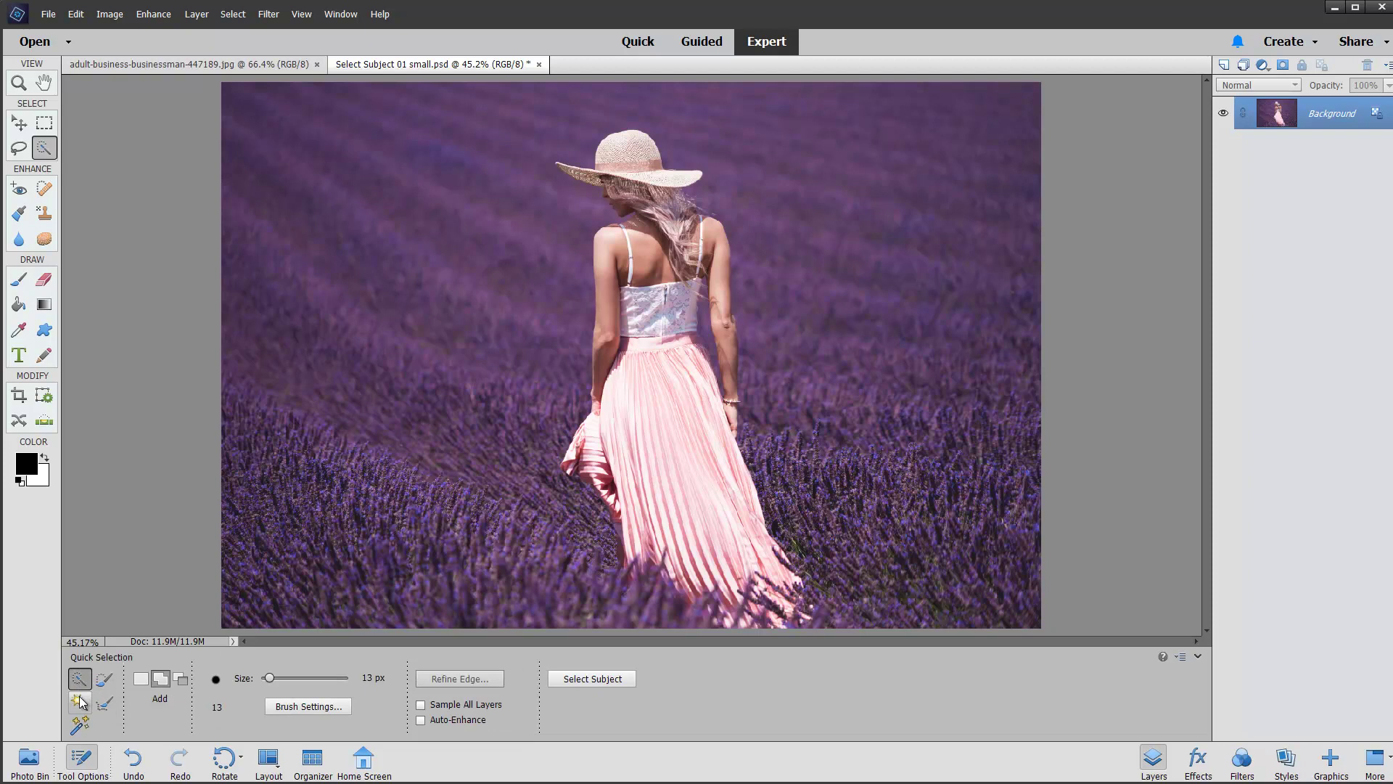
mouse_move(631, 149)
left_mouse_down()
mouse_move(672, 227)
mouse_move(667, 250)
mouse_move(630, 223)
mouse_move(632, 193)
mouse_move(609, 182)
mouse_move(628, 177)
mouse_move(676, 224)
mouse_move(713, 237)
mouse_move(730, 409)
mouse_move(717, 473)
mouse_move(746, 567)
mouse_move(683, 546)
mouse_move(640, 511)
mouse_move(626, 528)
mouse_move(622, 481)
mouse_move(577, 442)
mouse_move(564, 455)
mouse_move(560, 442)
mouse_move(589, 449)
mouse_move(610, 408)
mouse_move(631, 247)
left_mouse_up()
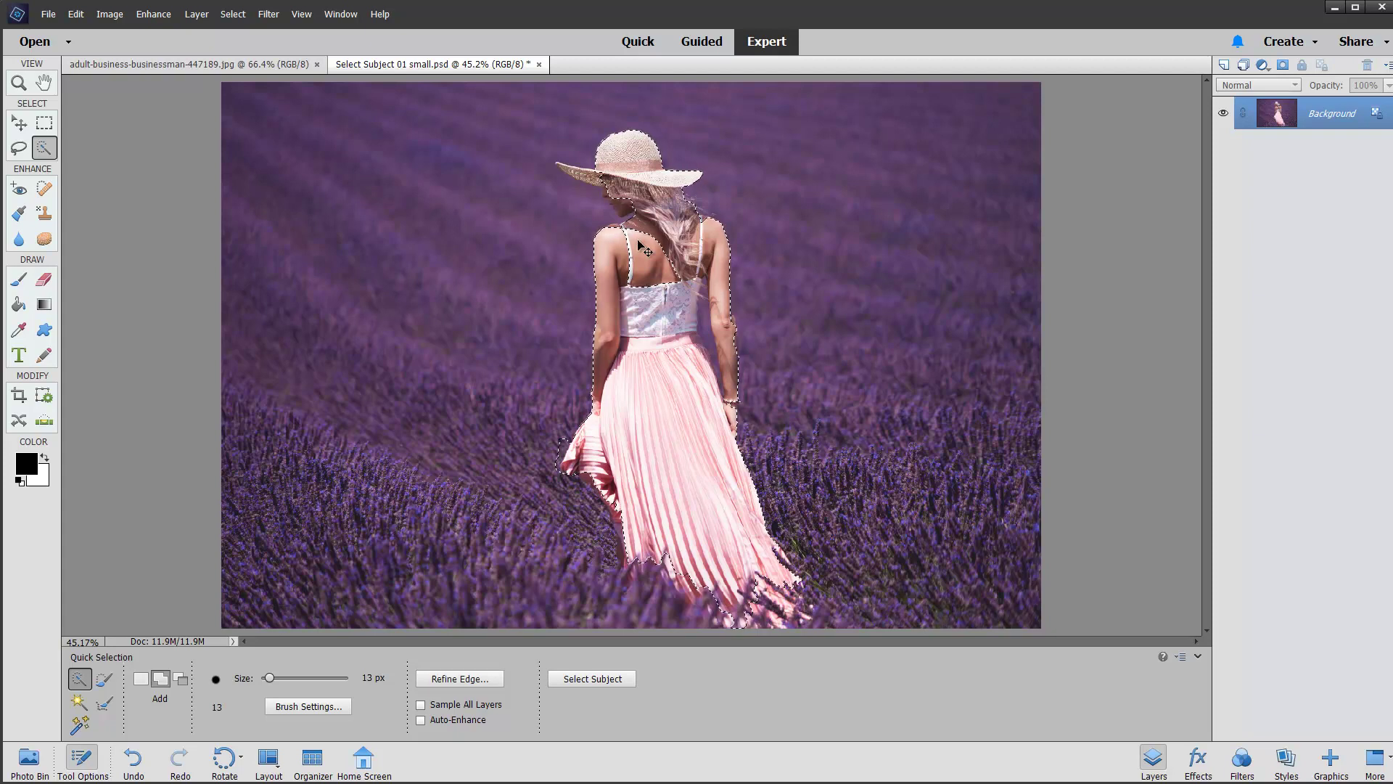
key("ctrl+d")
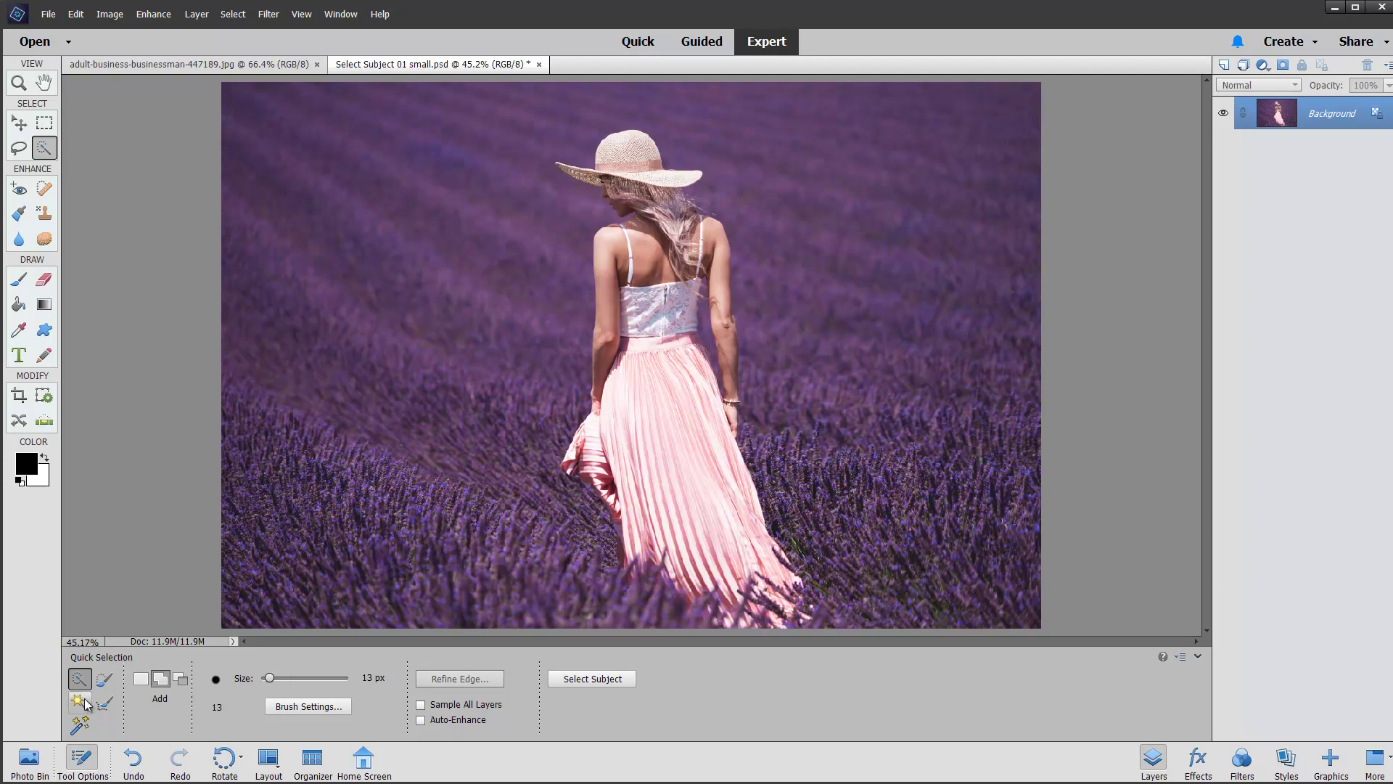
- Try the Selection Brush on the hair and left shoulder, deselect, and open the Select menu
left_click(104, 679)
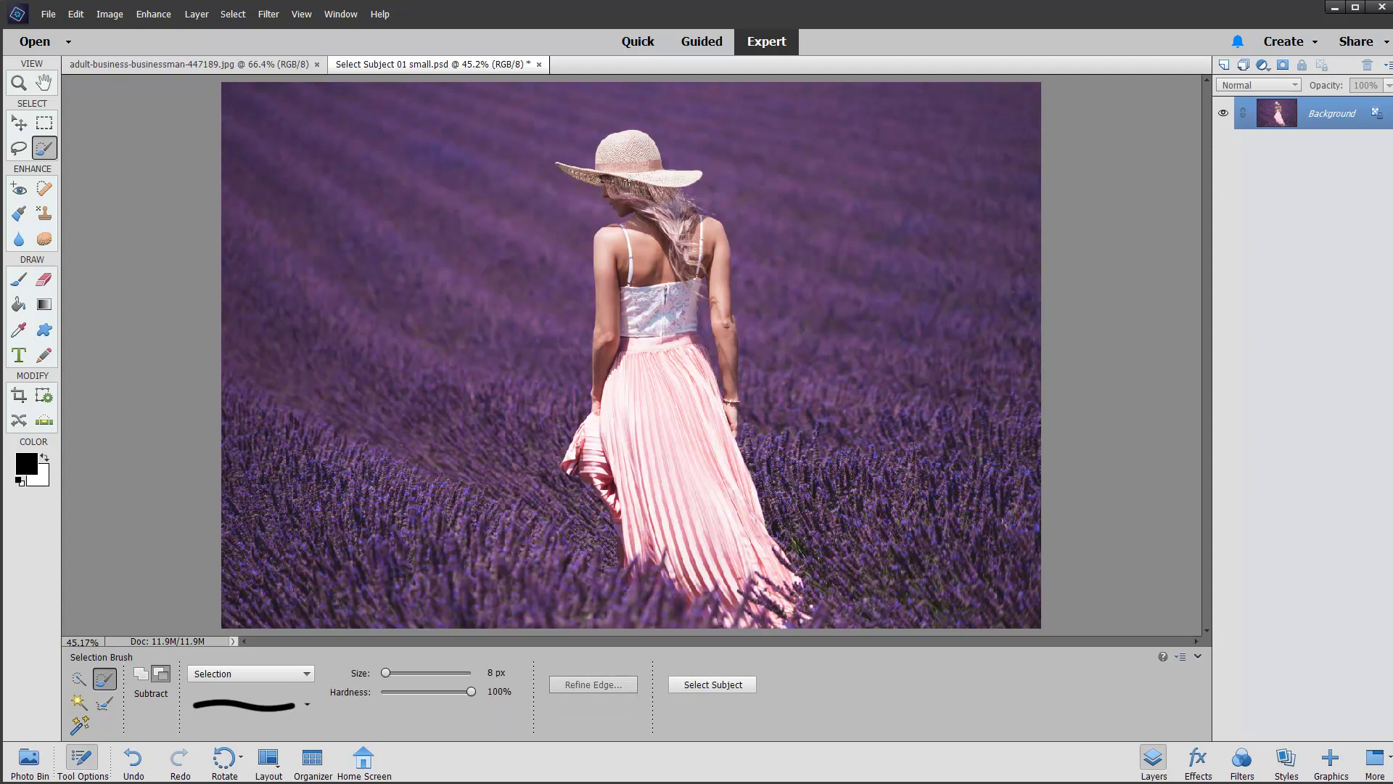
left_click_drag(629, 181, 658, 320)
key("bracketright")
key("bracketright")
key("bracketright")
key("bracketright")
key("bracketright")
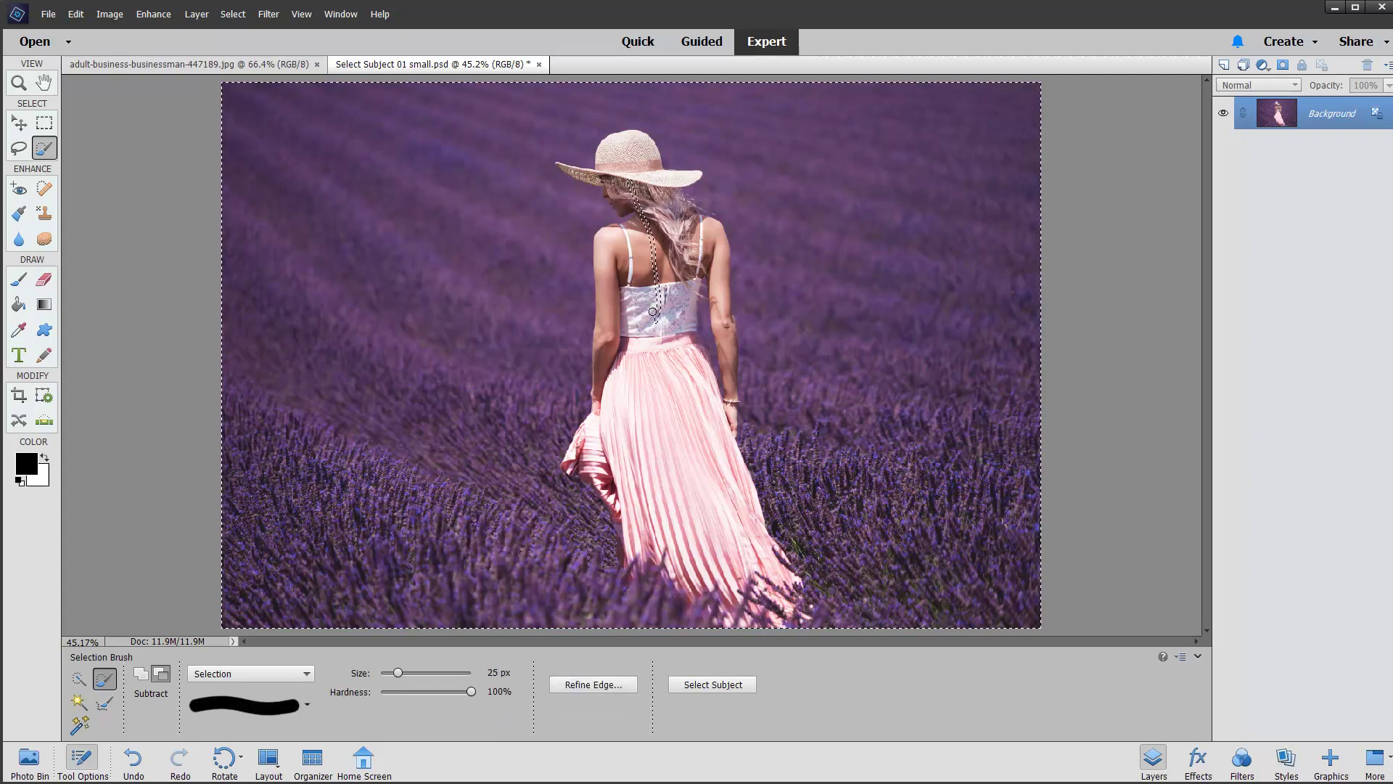
key("bracketright")
key("bracketright")
key("bracketright")
mouse_move(637, 234)
left_mouse_down()
mouse_move(611, 255)
mouse_move(608, 237)
mouse_move(602, 354)
left_mouse_up()
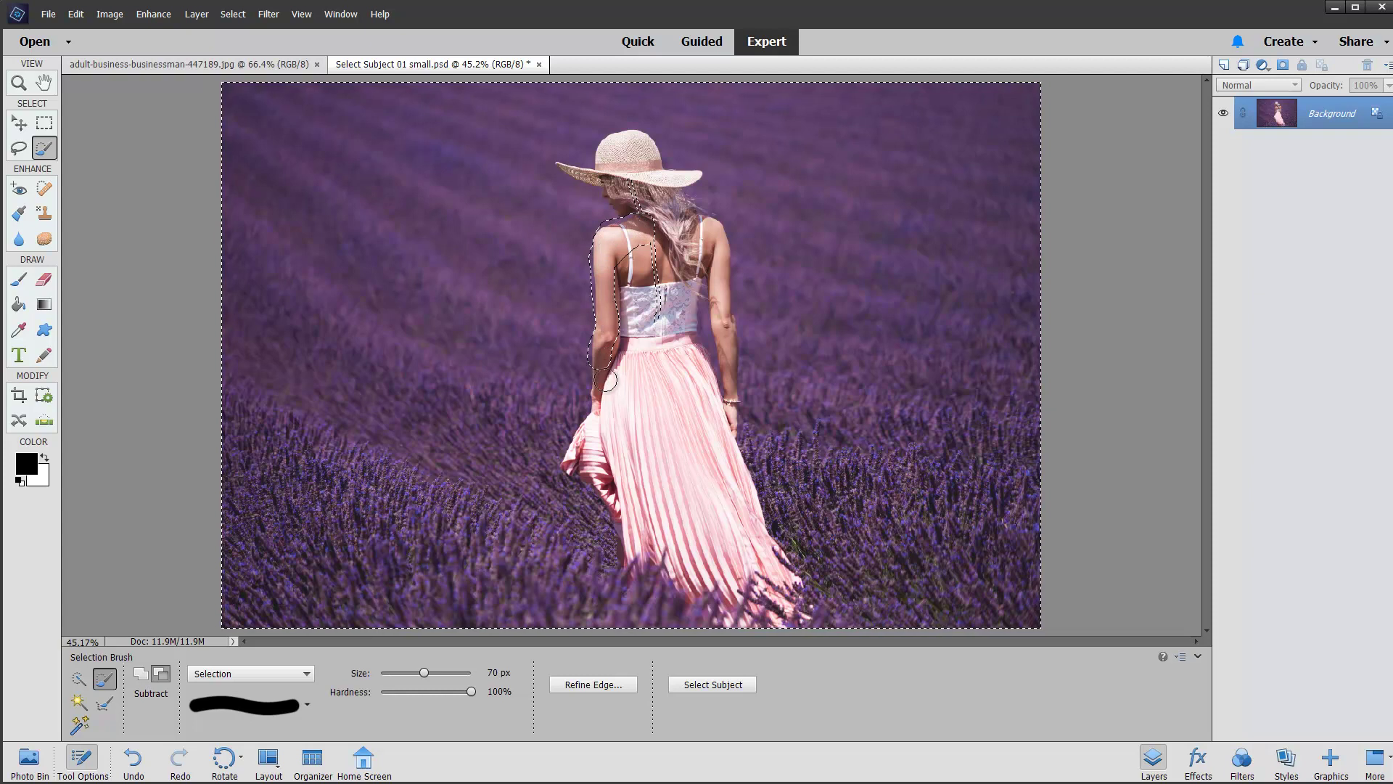
key("ctrl+d")
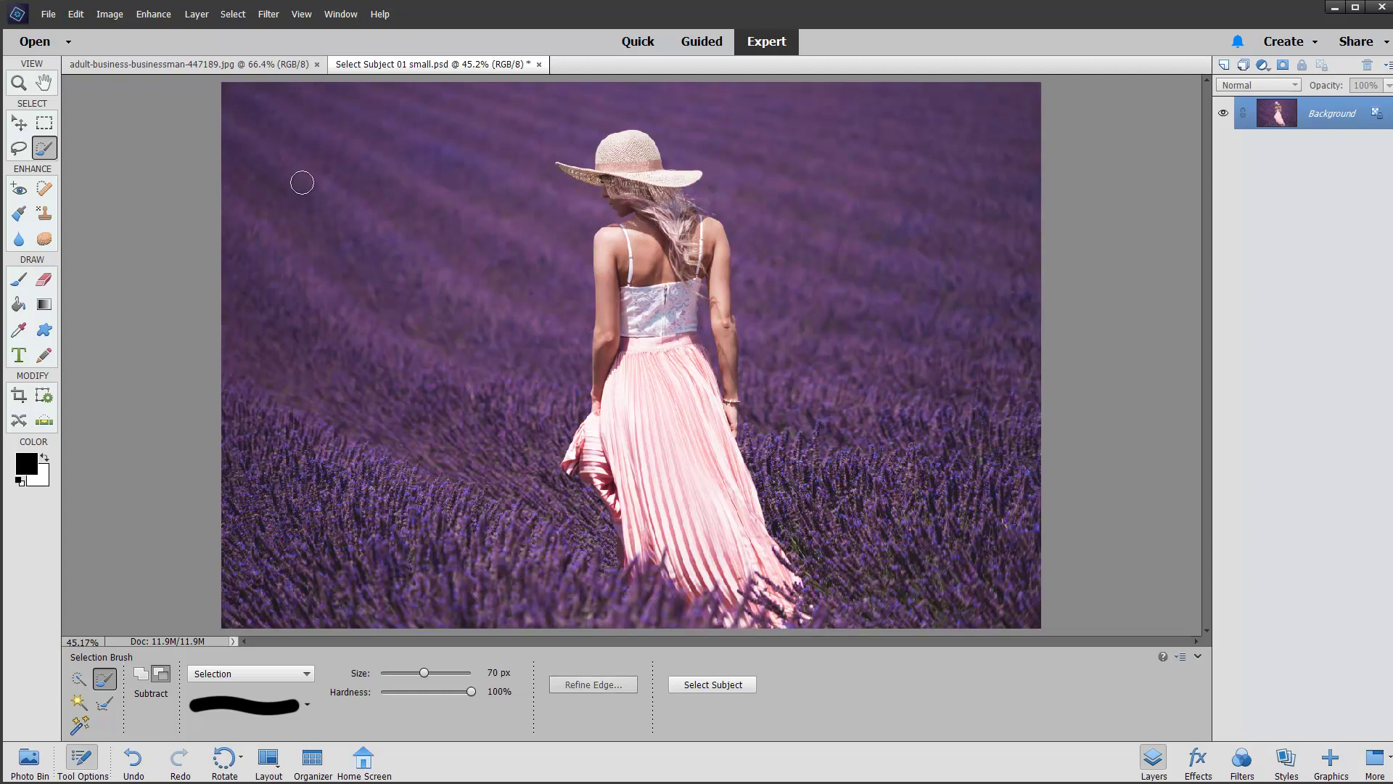
left_click(239, 15)
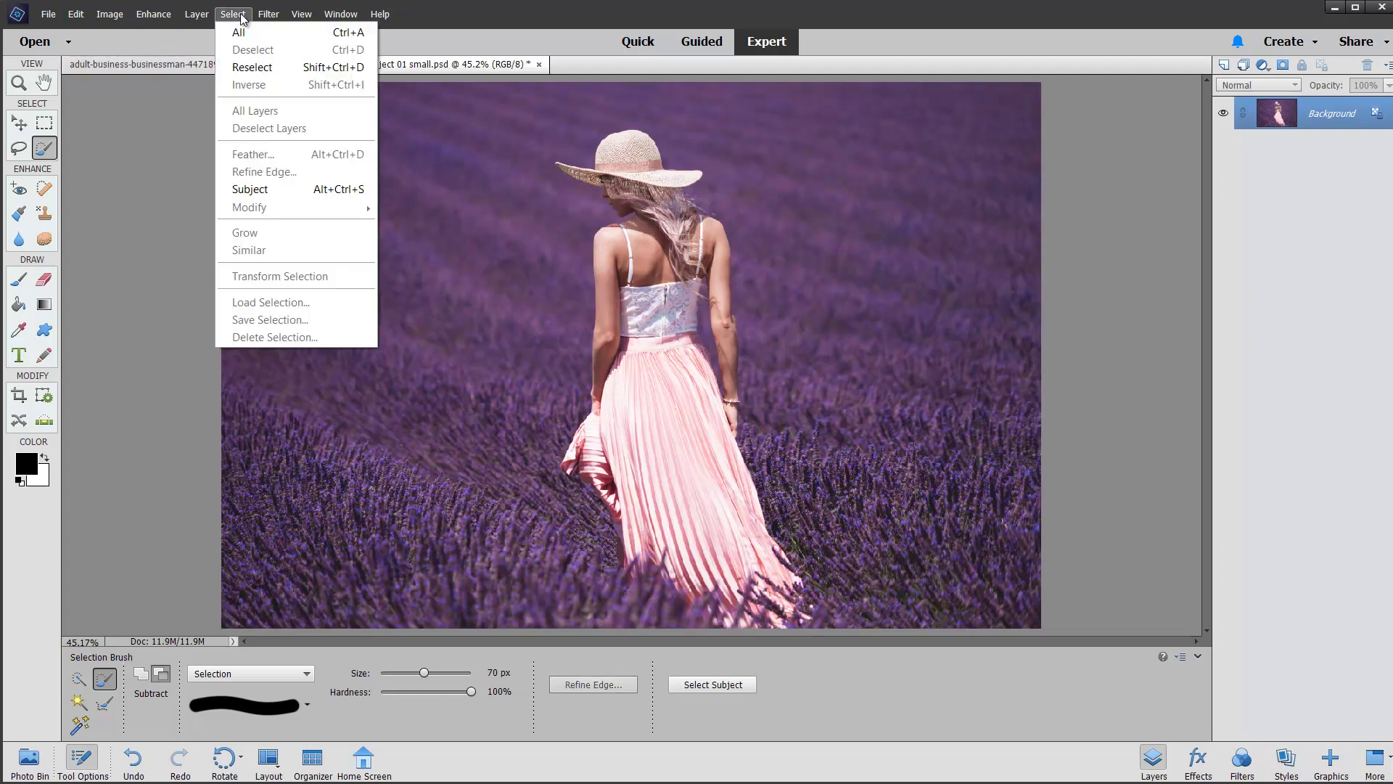
- Select the woman with Select > Subject and zoom to 300% around her neck
left_click(256, 189)
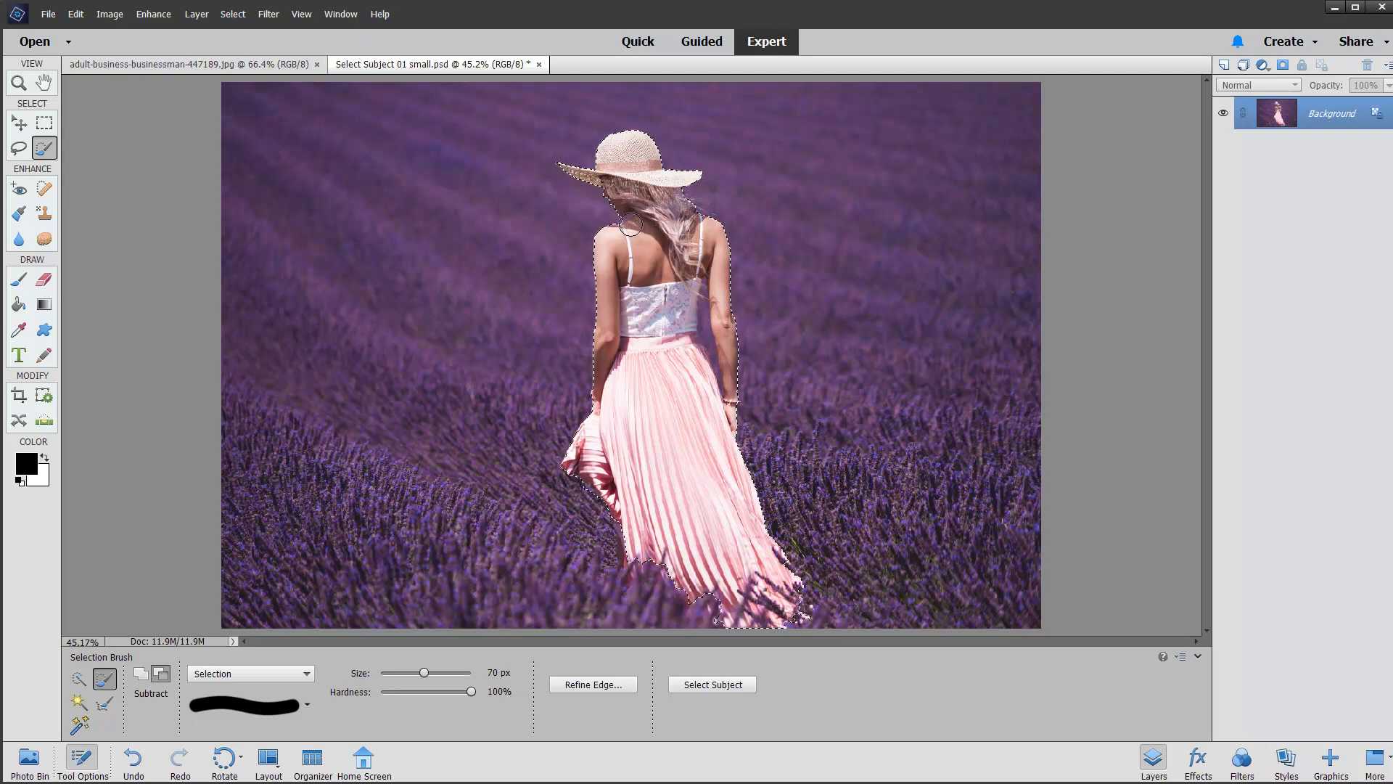
left_click_drag(631, 224, 622, 326)
left_click(628, 388)
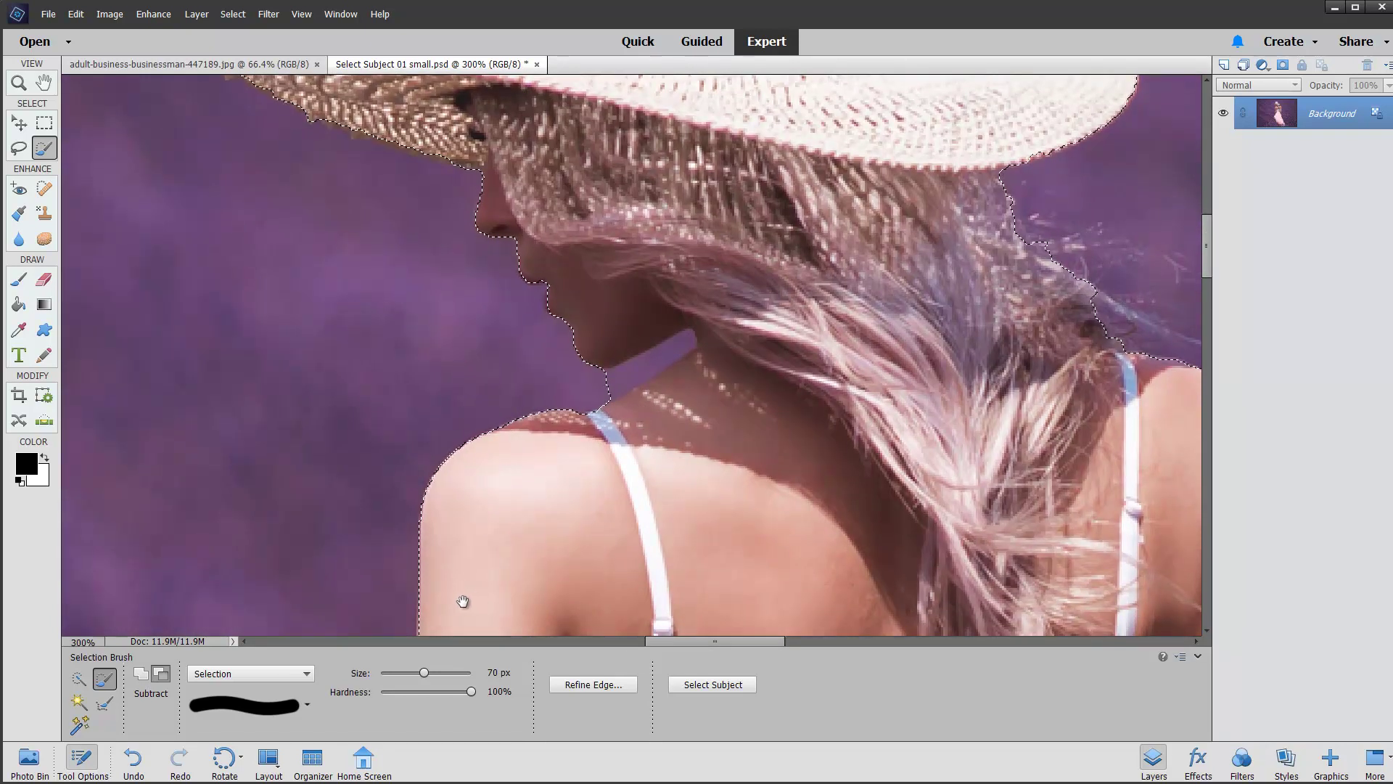
- Remove the purple patch beside the neck with an 8 px Quick Selection brush in Subtract mode
left_click(79, 679)
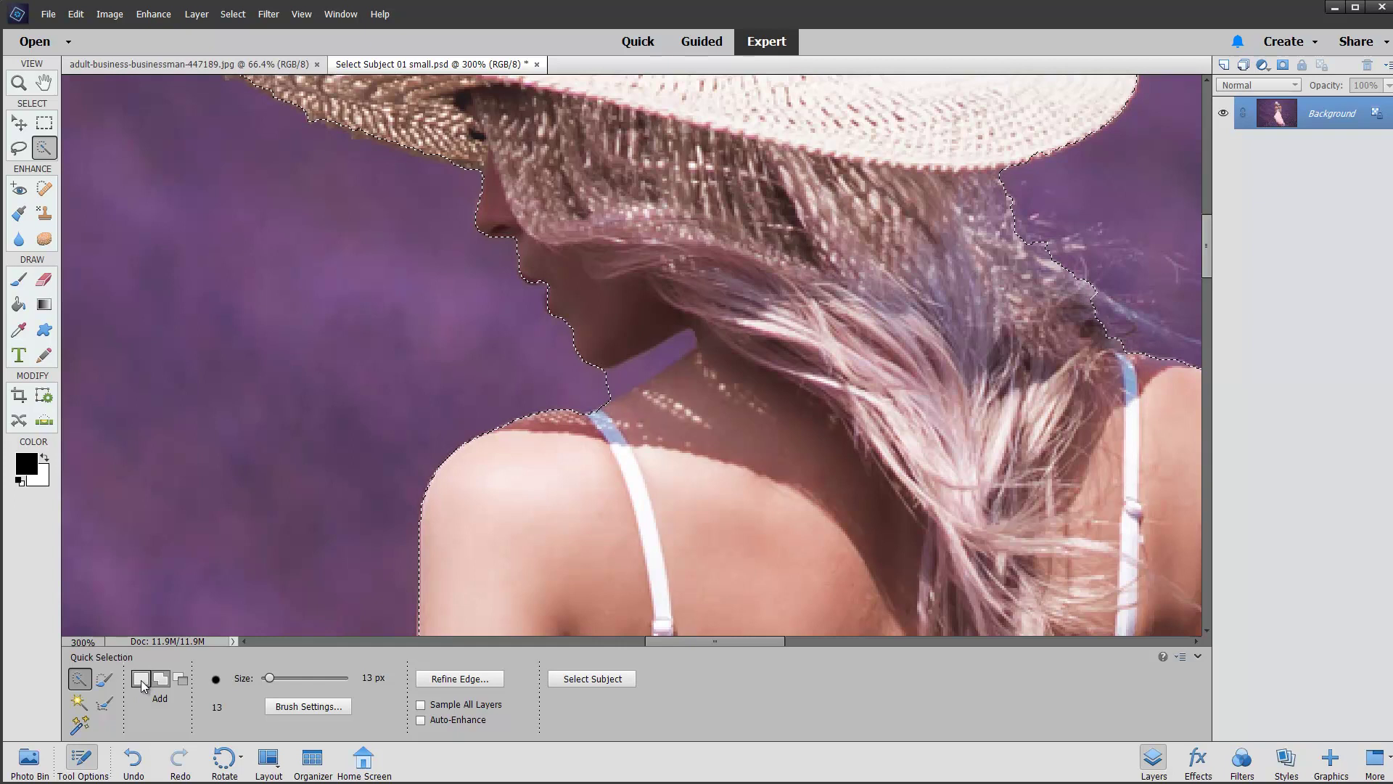
left_click(179, 679)
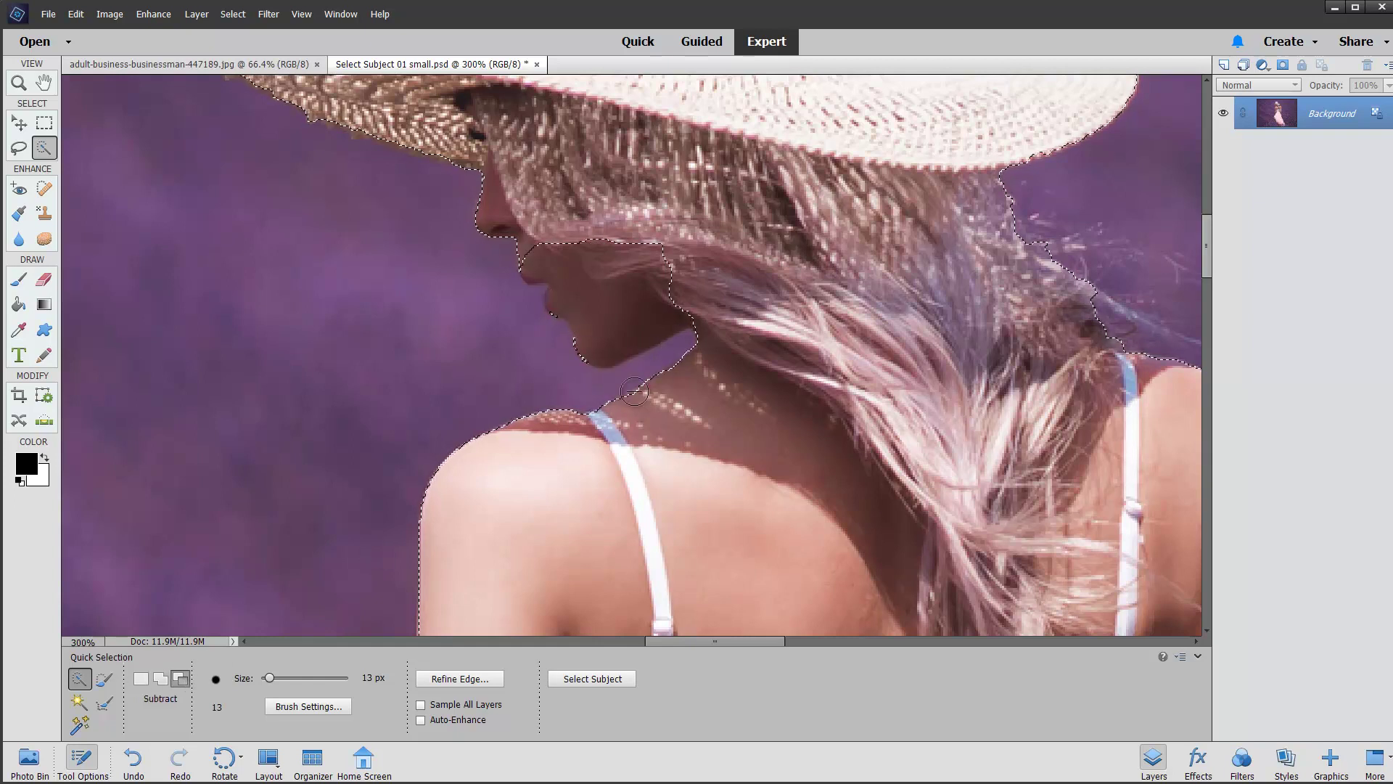
key("ctrl+z")
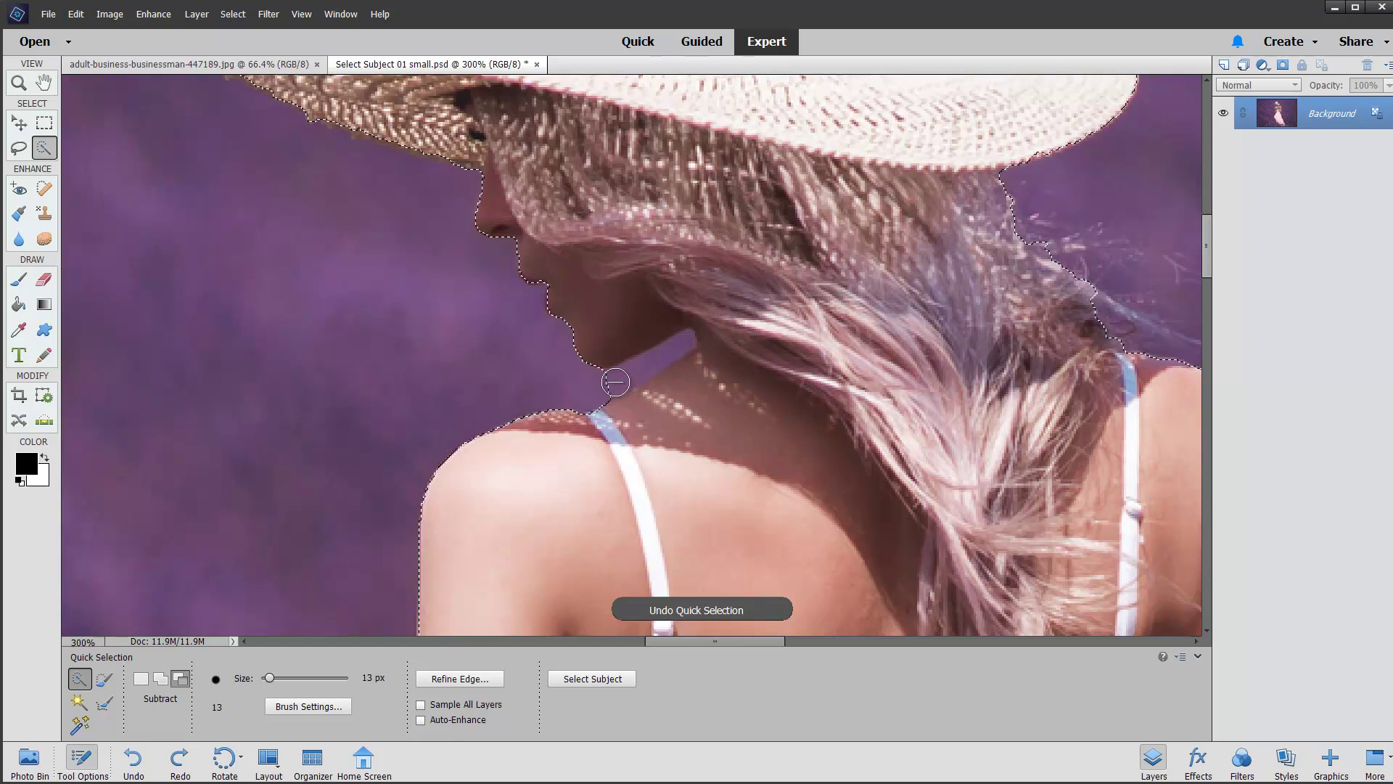
key("bracketleft")
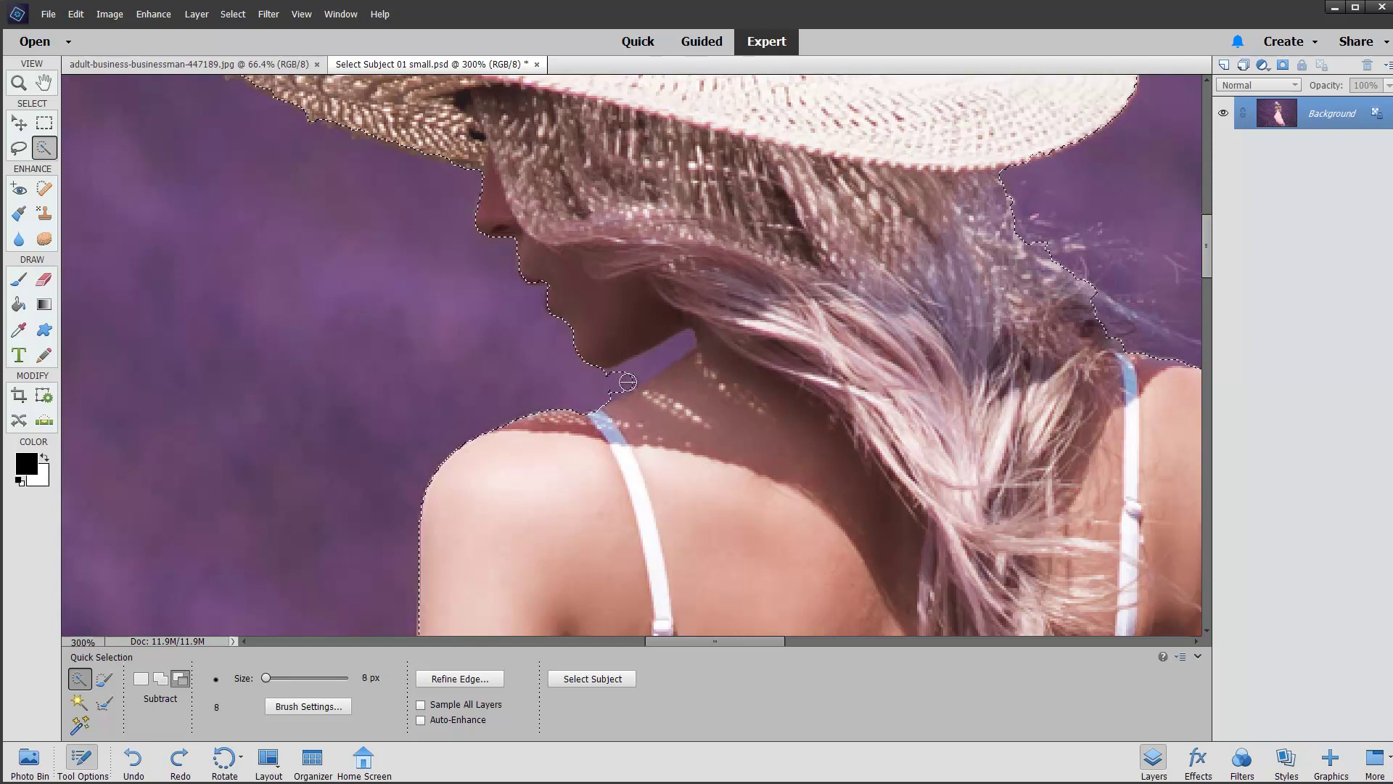
left_click_drag(645, 364, 656, 358)
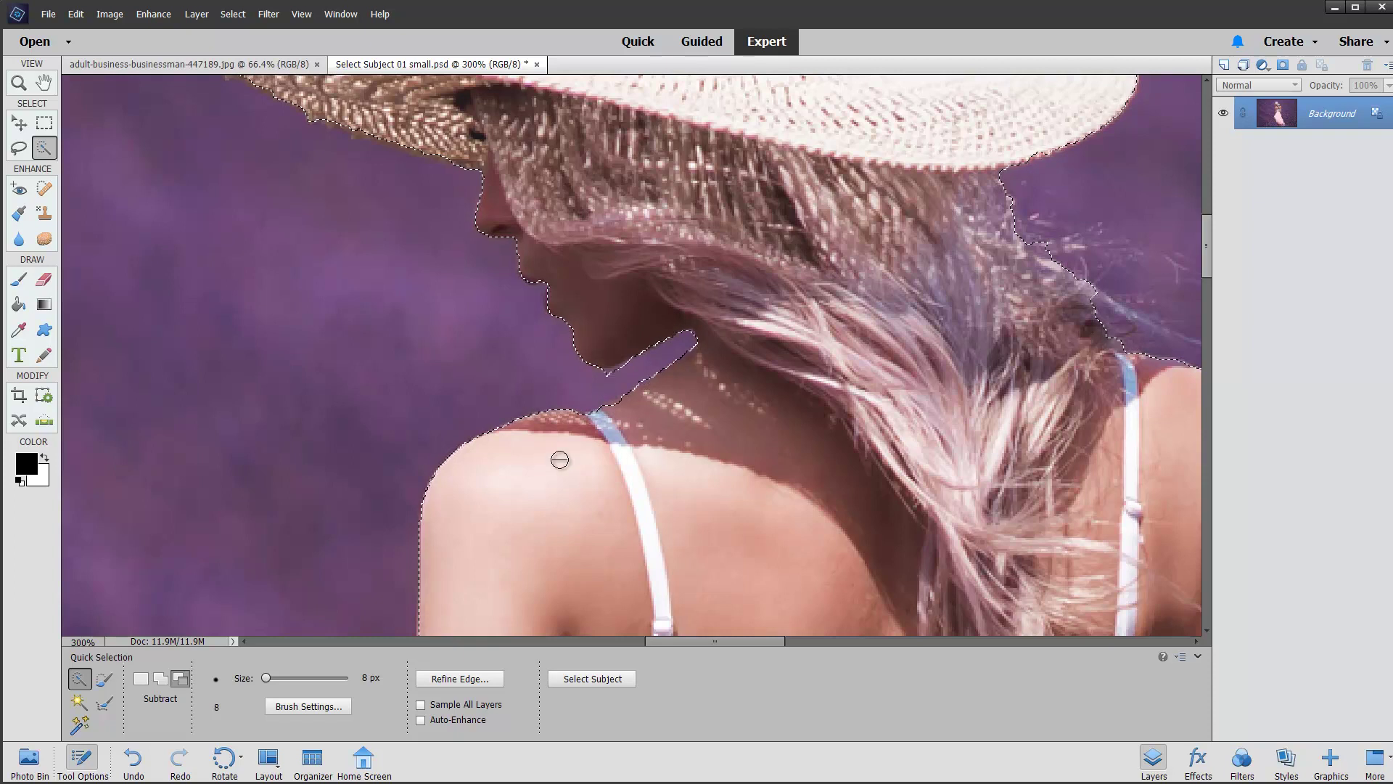
- Subtract the background strips between dress, arm and hair using a 4 px Quick Selection brush
scroll(861, 413, "down", 2)
mouse_move(862, 414)
left_mouse_down()
mouse_move(478, 385)
mouse_move(631, 385)
left_mouse_up()
scroll(632, 385, "down", 3)
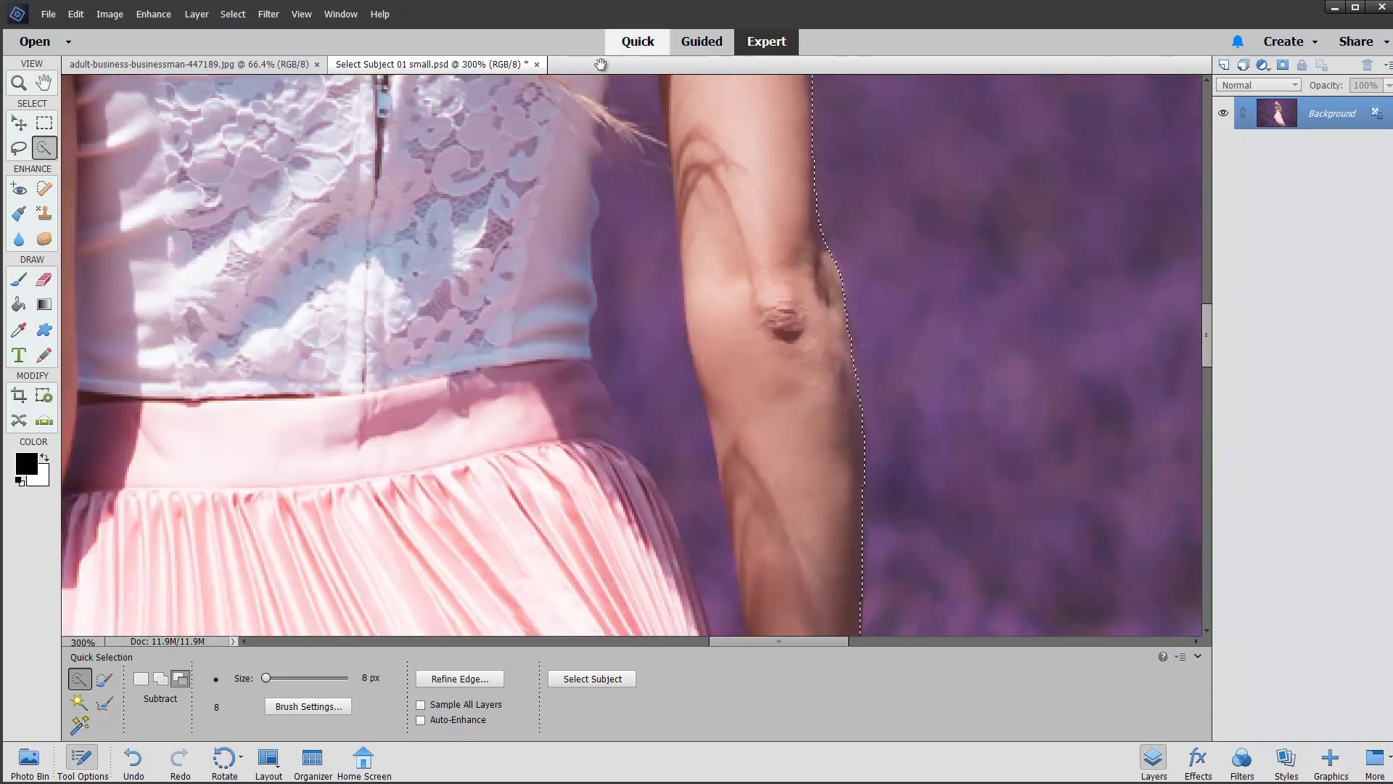
left_click_drag(630, 265, 629, 221)
mouse_move(636, 307)
left_mouse_down()
mouse_move(700, 530)
mouse_move(660, 362)
mouse_move(684, 426)
mouse_move(709, 578)
left_mouse_up()
key("bracketleft")
key("bracketleft")
key("bracketleft")
key("bracketleft")
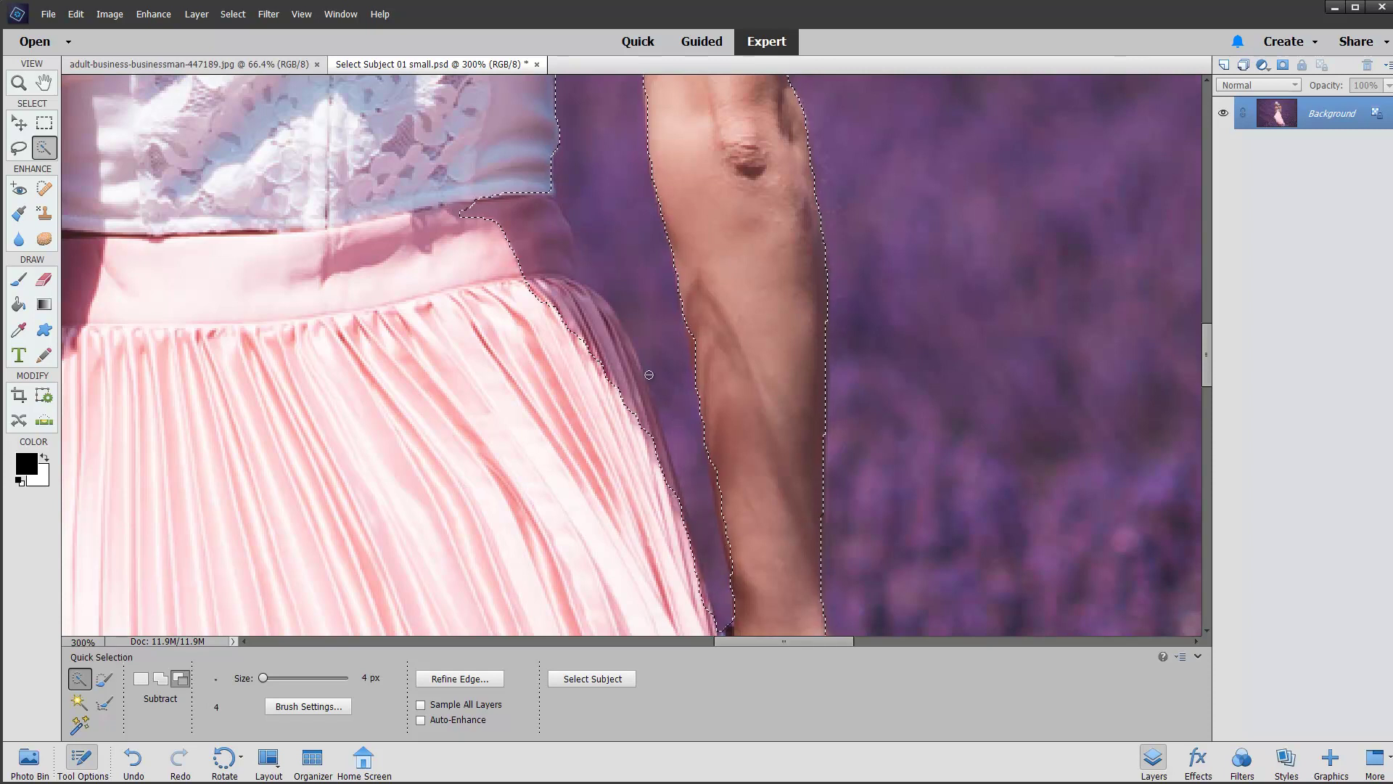
left_click_drag(595, 217, 651, 560)
left_click_drag(660, 397, 667, 326)
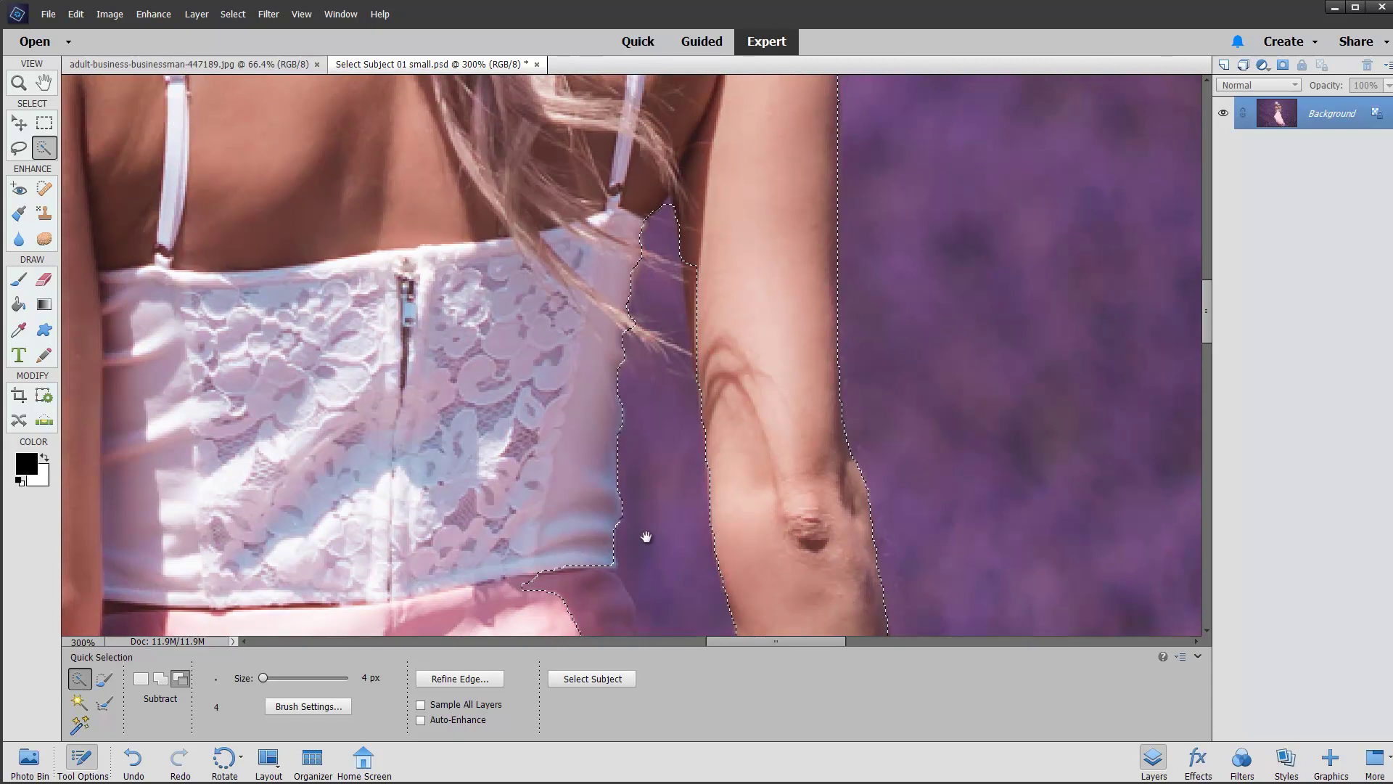
- Add the waistband notch and the skirt's right hip edge back into the selection
left_click_drag(643, 534, 731, 227)
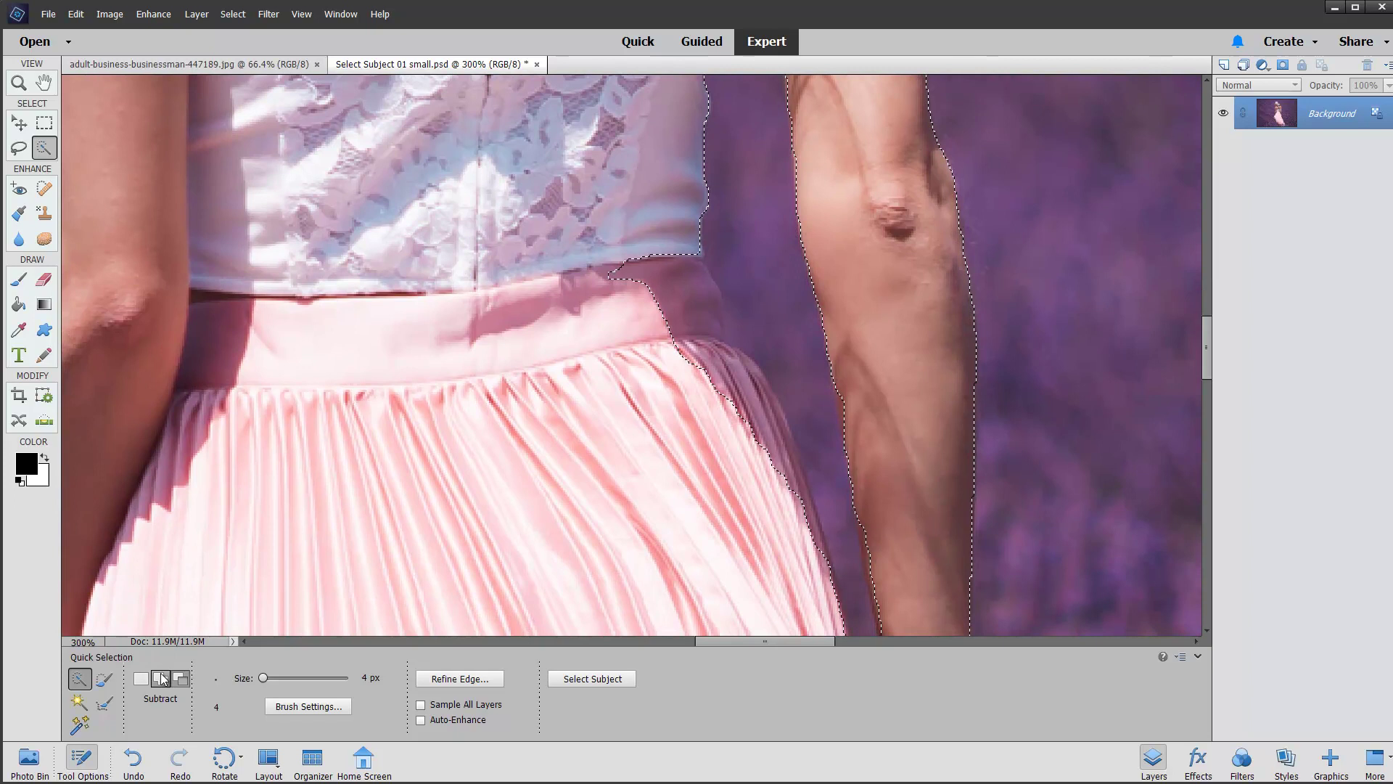
left_click(160, 679)
mouse_move(656, 268)
left_mouse_down()
mouse_move(678, 344)
mouse_move(674, 281)
mouse_move(789, 523)
mouse_move(820, 552)
left_mouse_up()
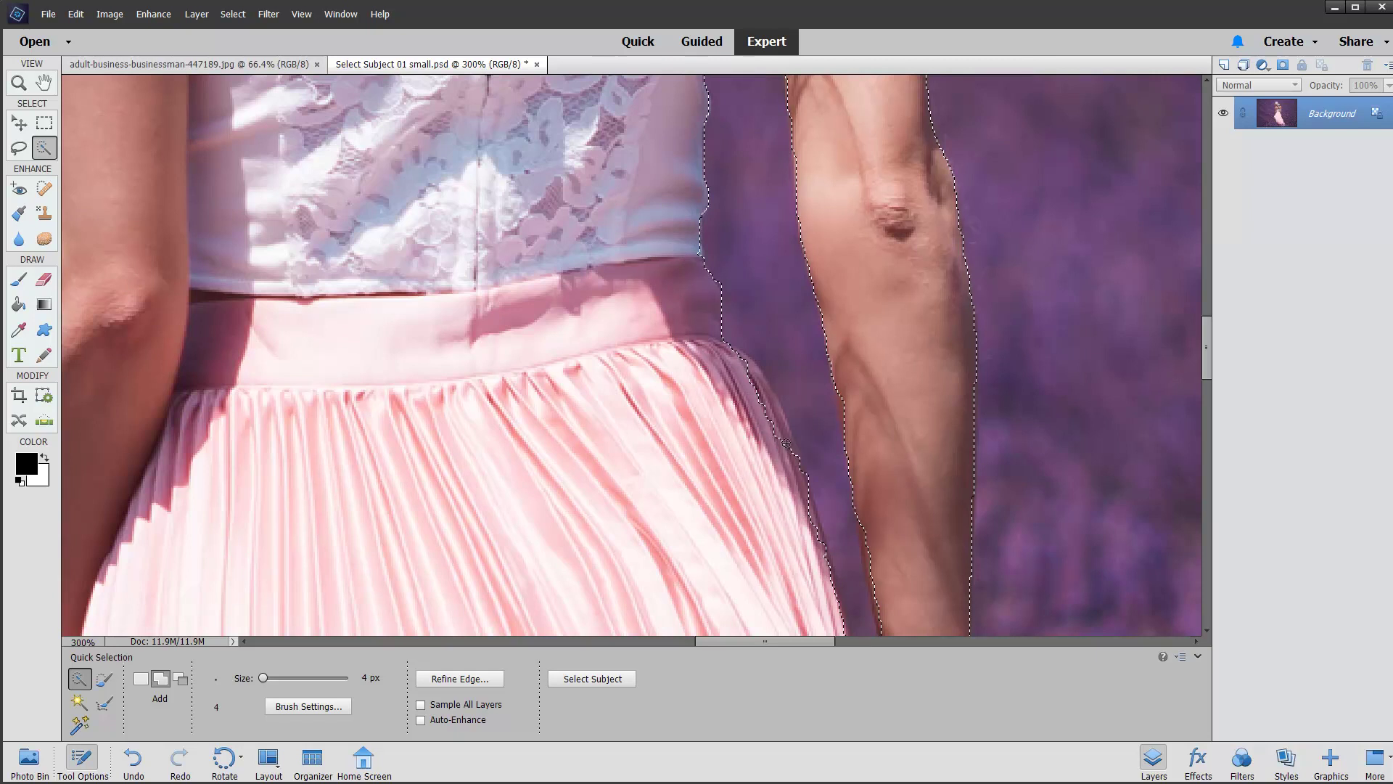
left_click_drag(786, 441, 725, 352)
- Copy the selected woman onto Layer 1 and move the copy to her left
key("ctrl+0")
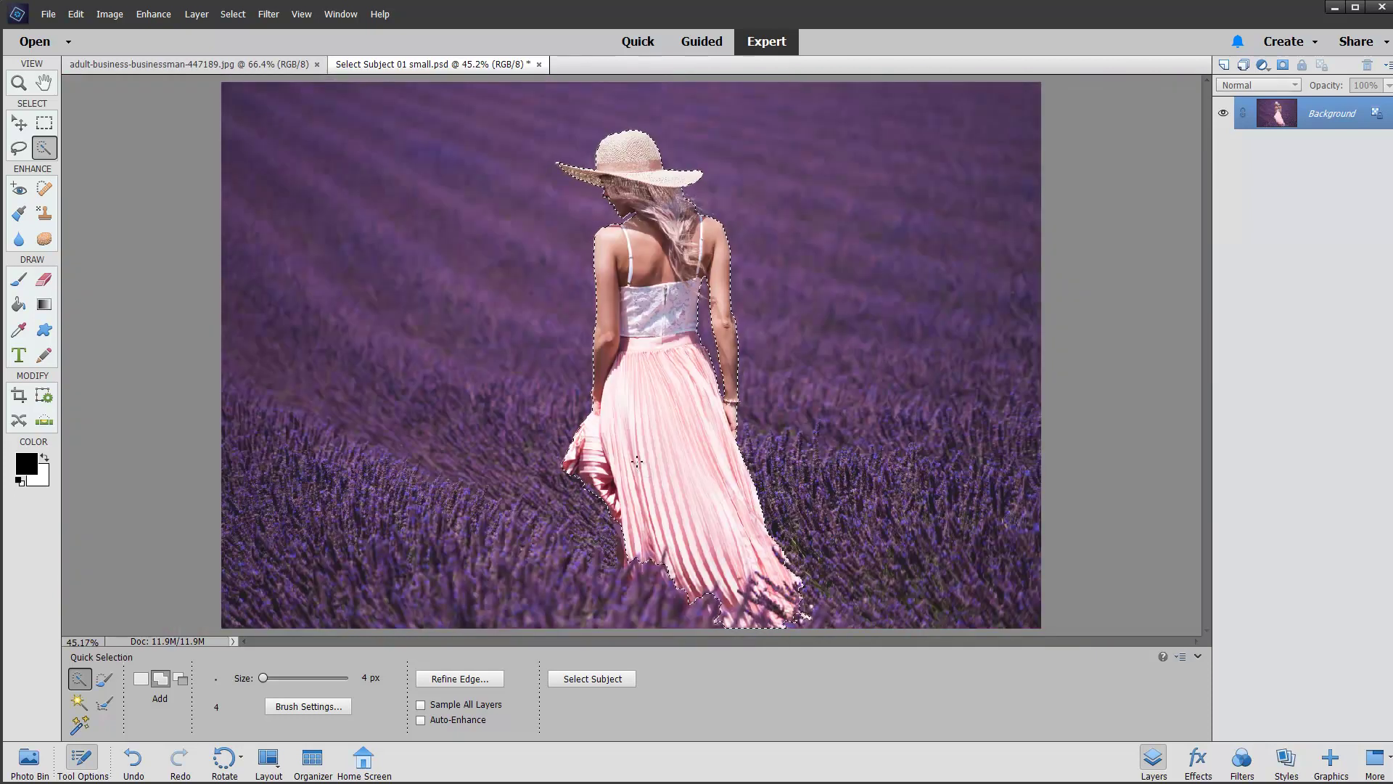
key("ctrl+j")
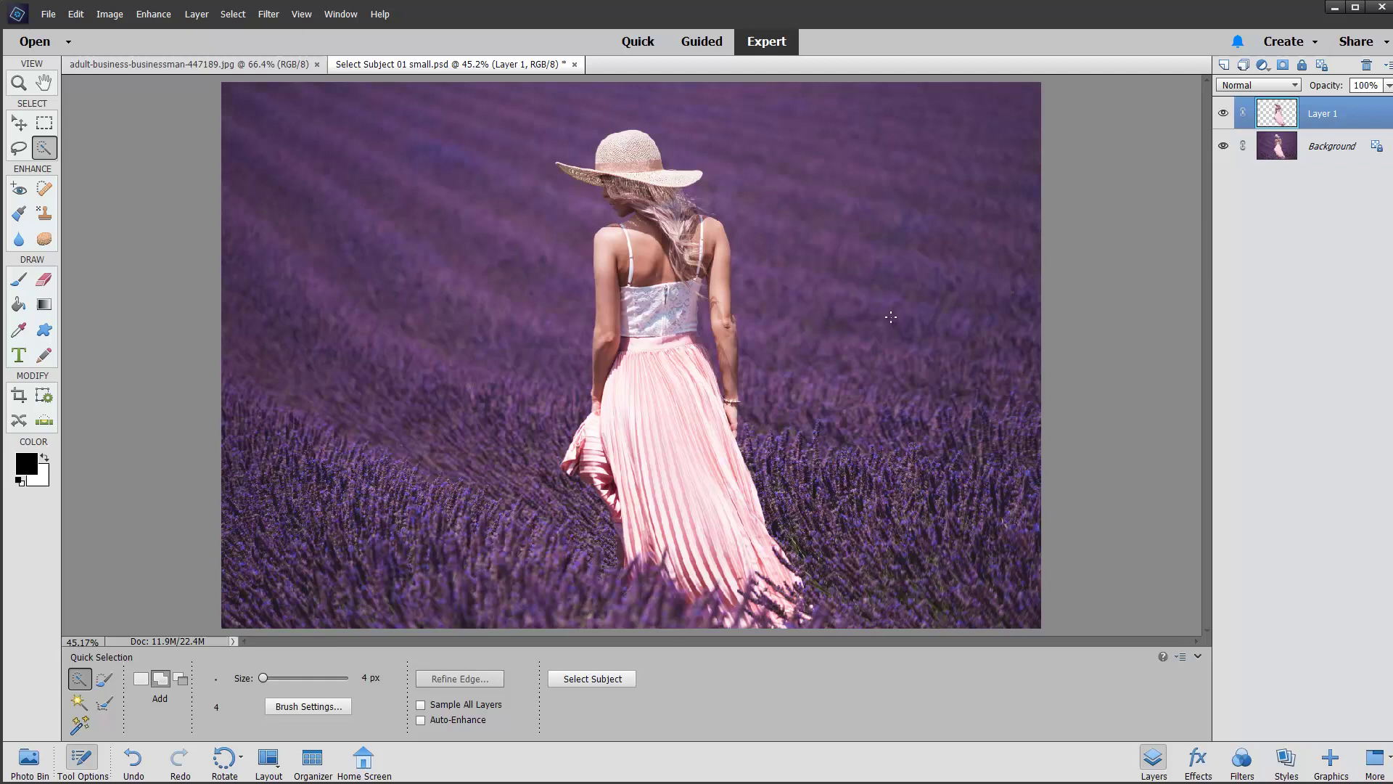
key("v")
left_click_drag(621, 373, 558, 363)
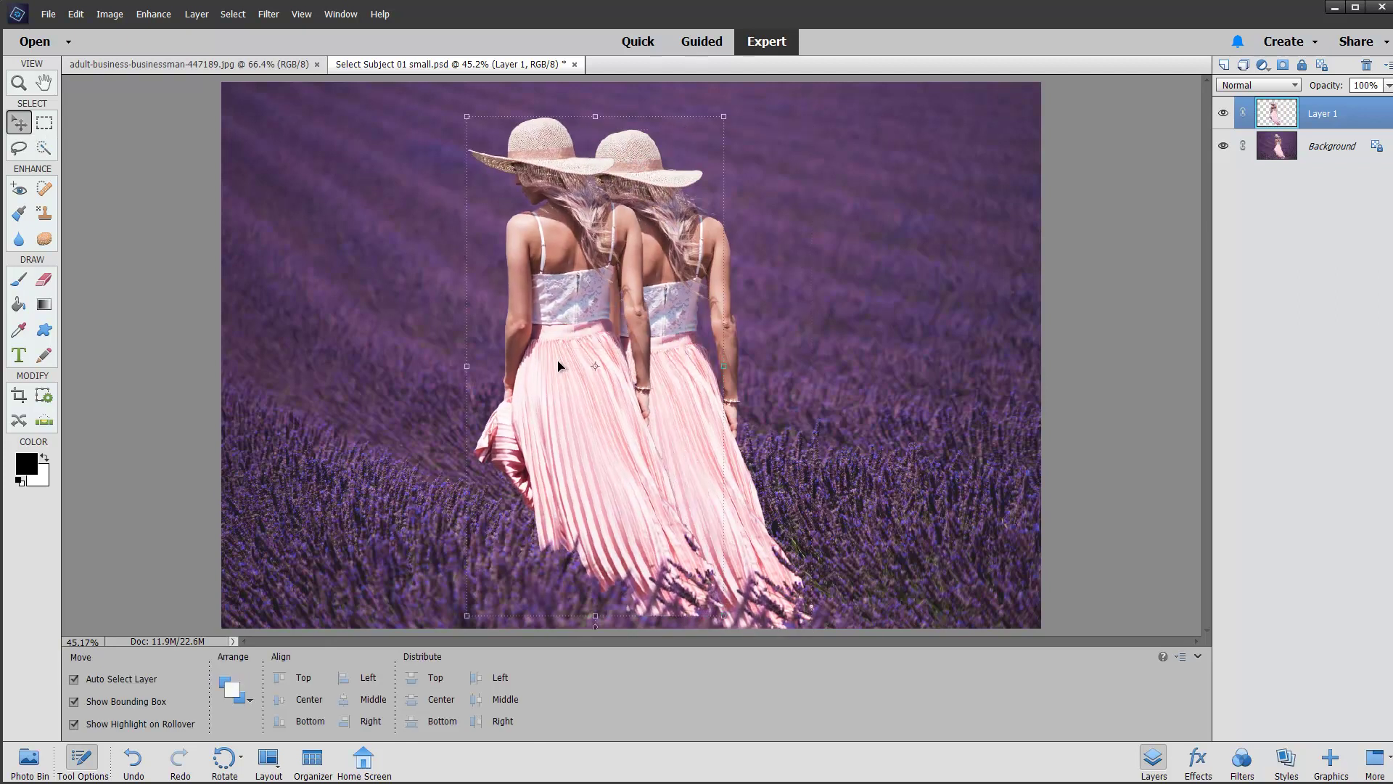